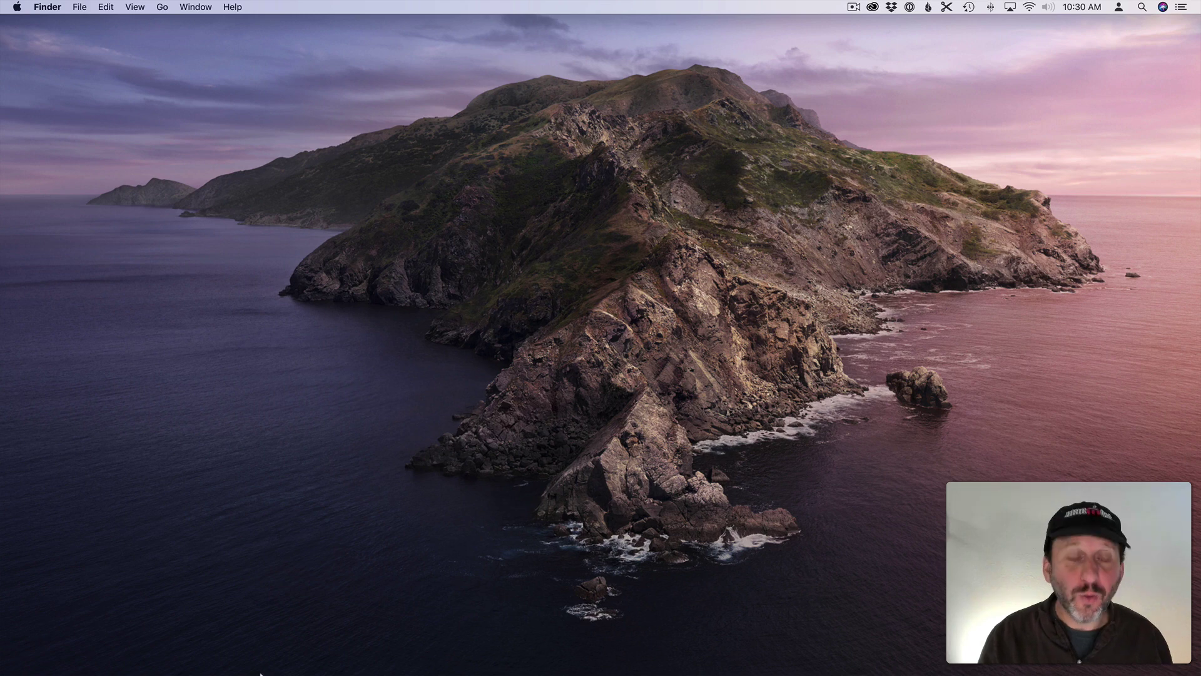
- Launch the App Store and view the account information with its $52.84 balance and 6 subscriptions
click(103, 656)
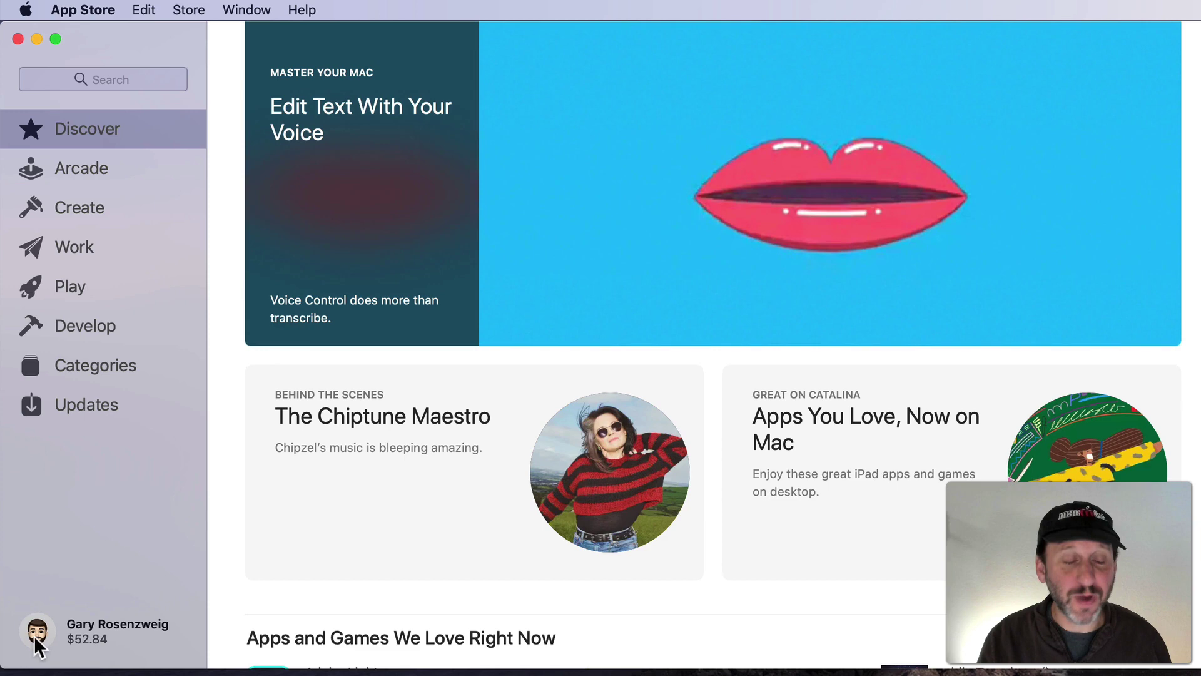
click(31, 632)
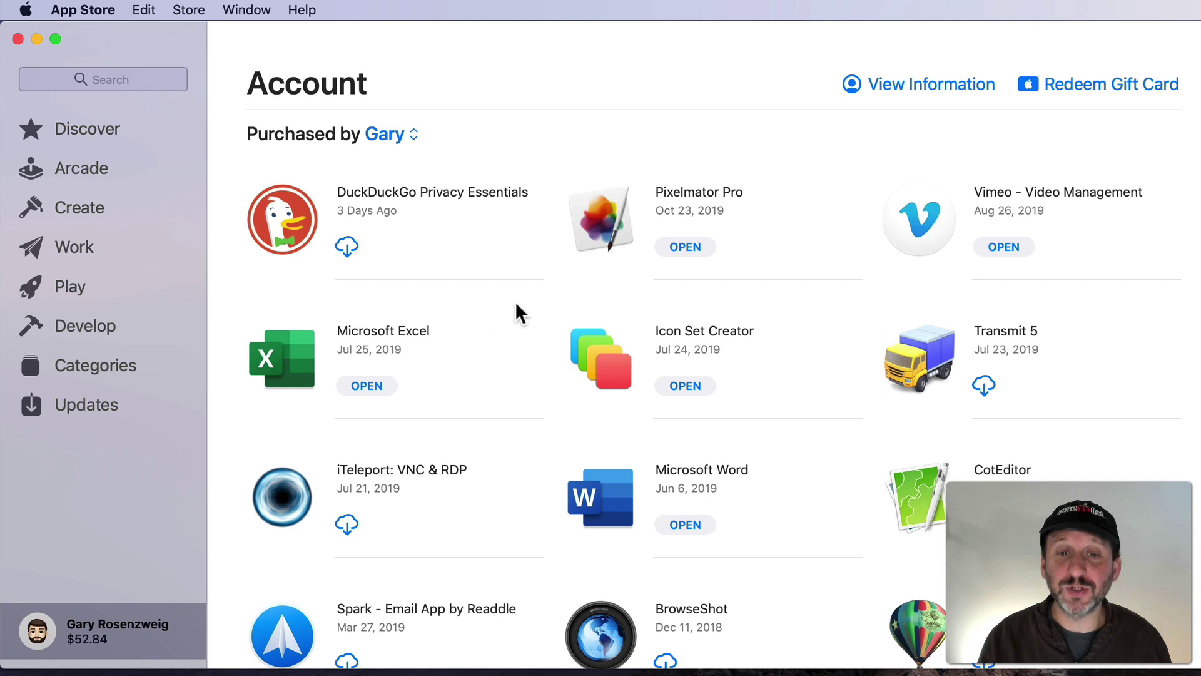
click(861, 86)
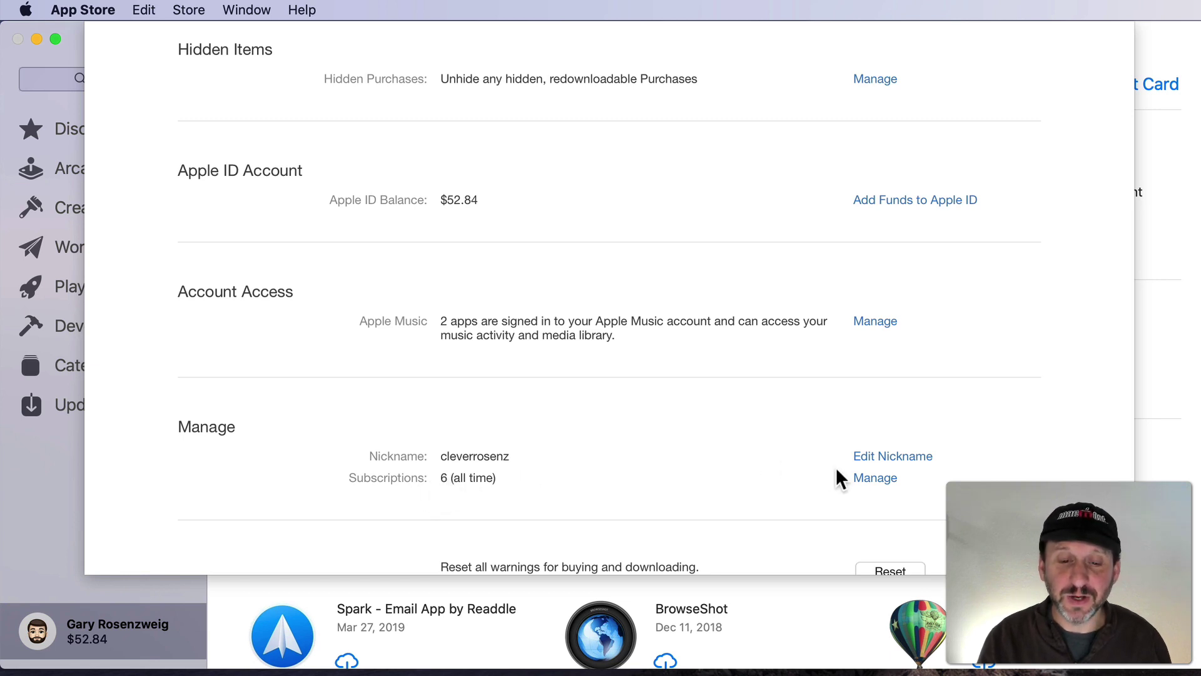
- Browse the Subscriptions list and open the Apple Music Membership edit page
click(872, 480)
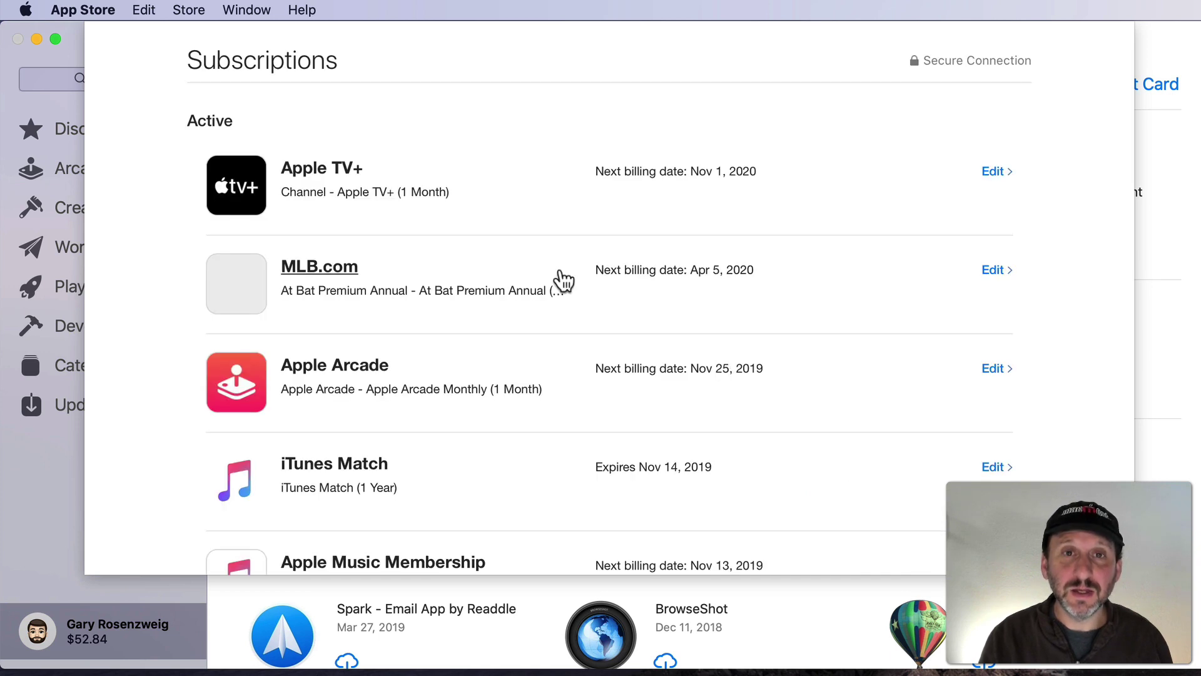
scroll(303, 318, down, 6)
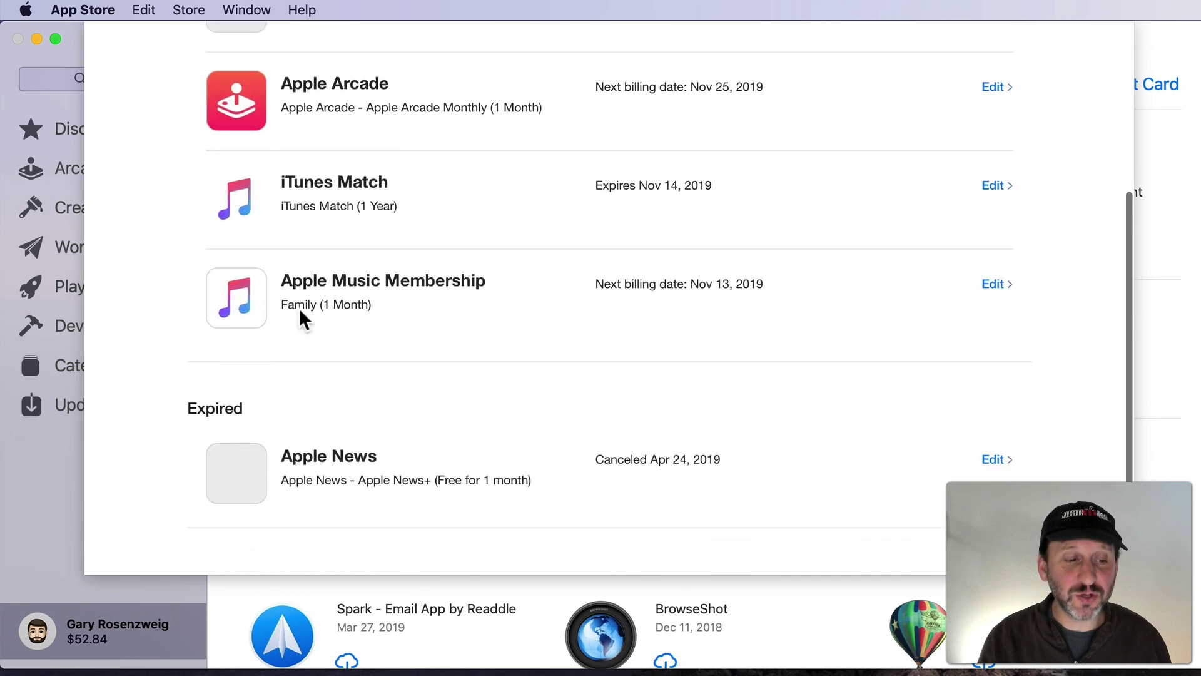
scroll(456, 402, up, 6)
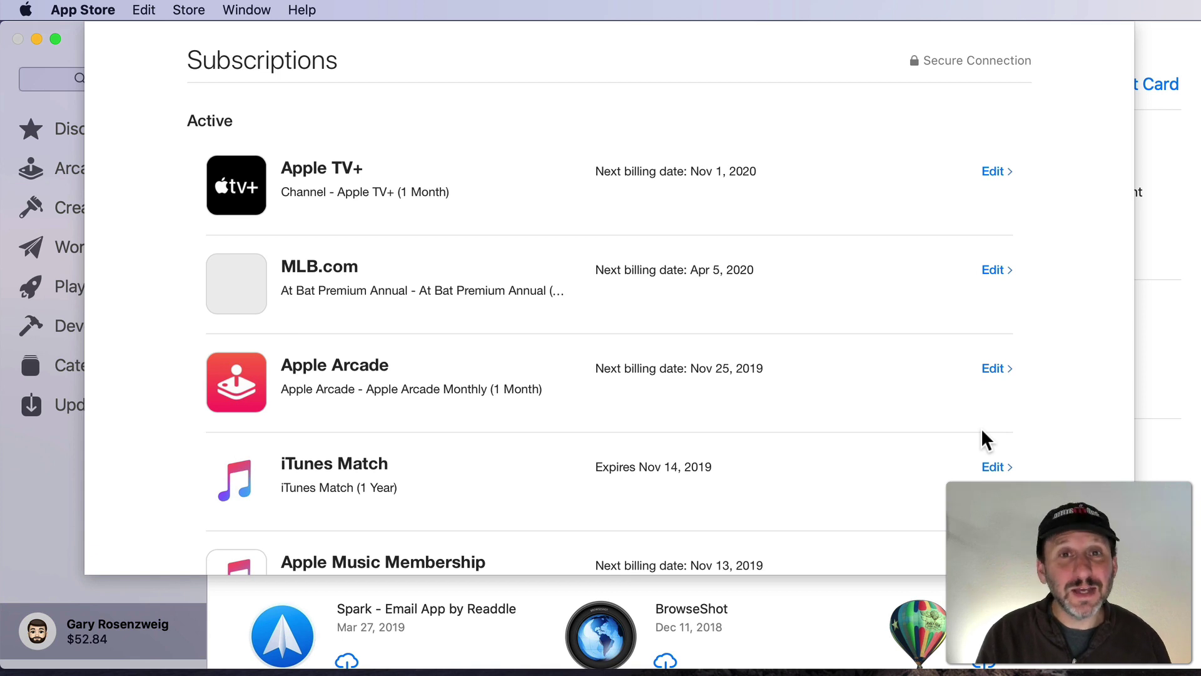
scroll(982, 433, down, 2)
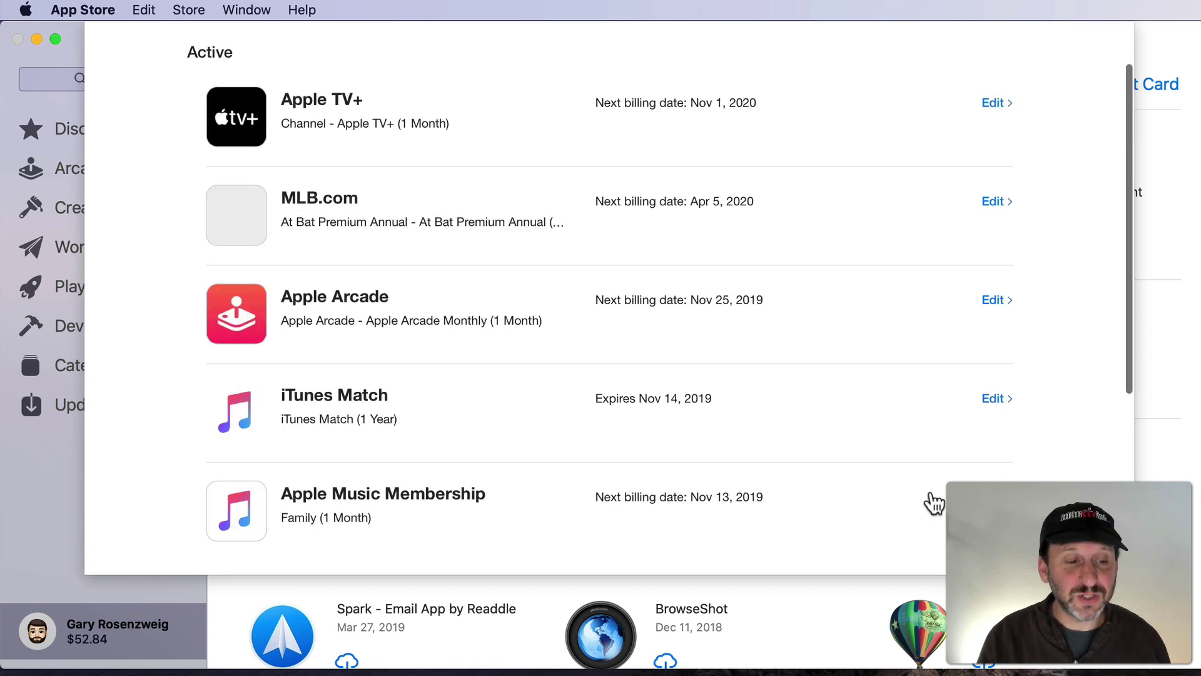
click(995, 493)
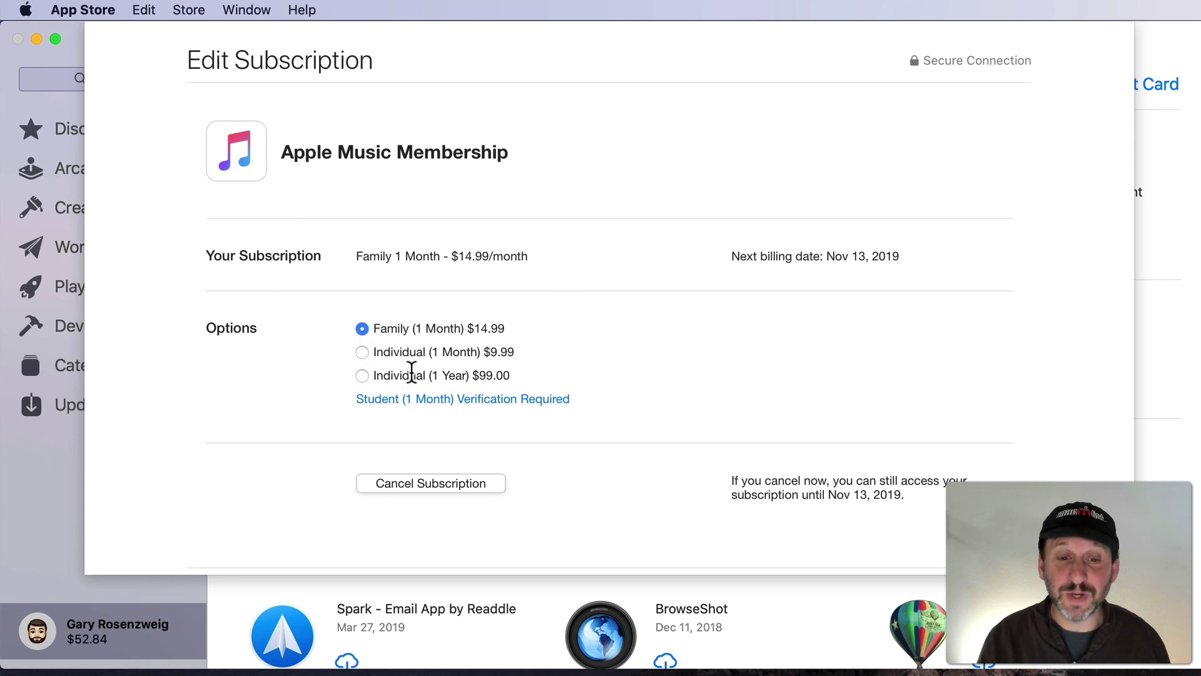
scroll(392, 367, down, 3)
click(216, 479)
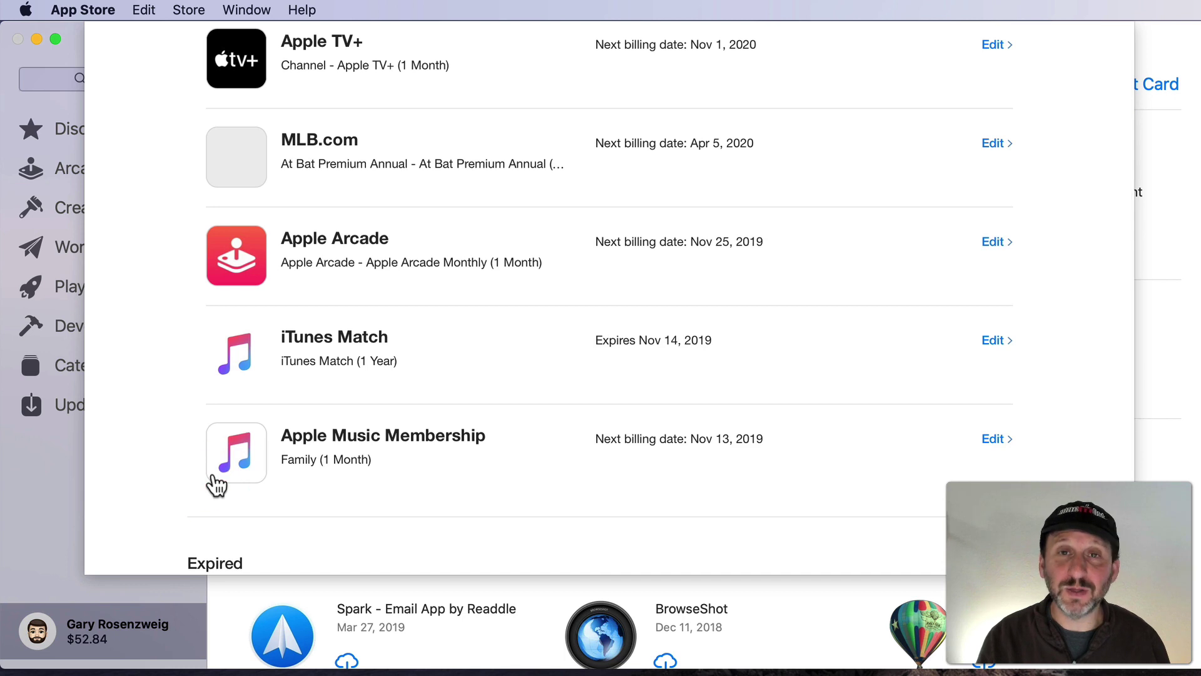
scroll(376, 338, up, 3)
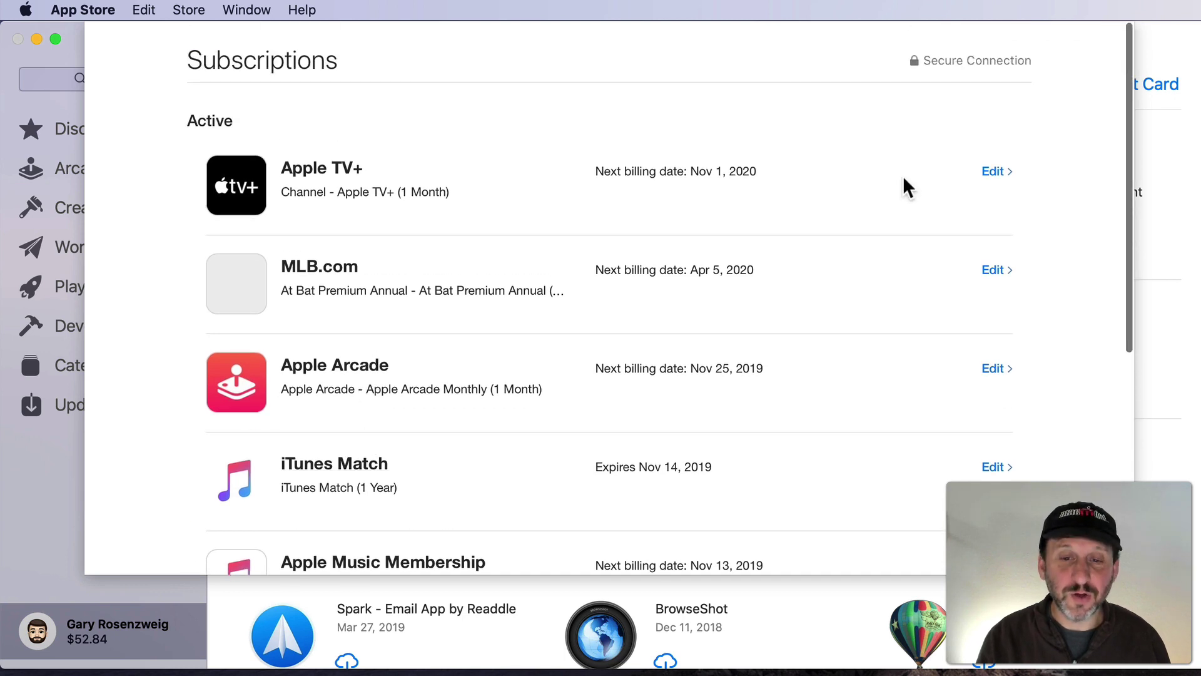
click(990, 176)
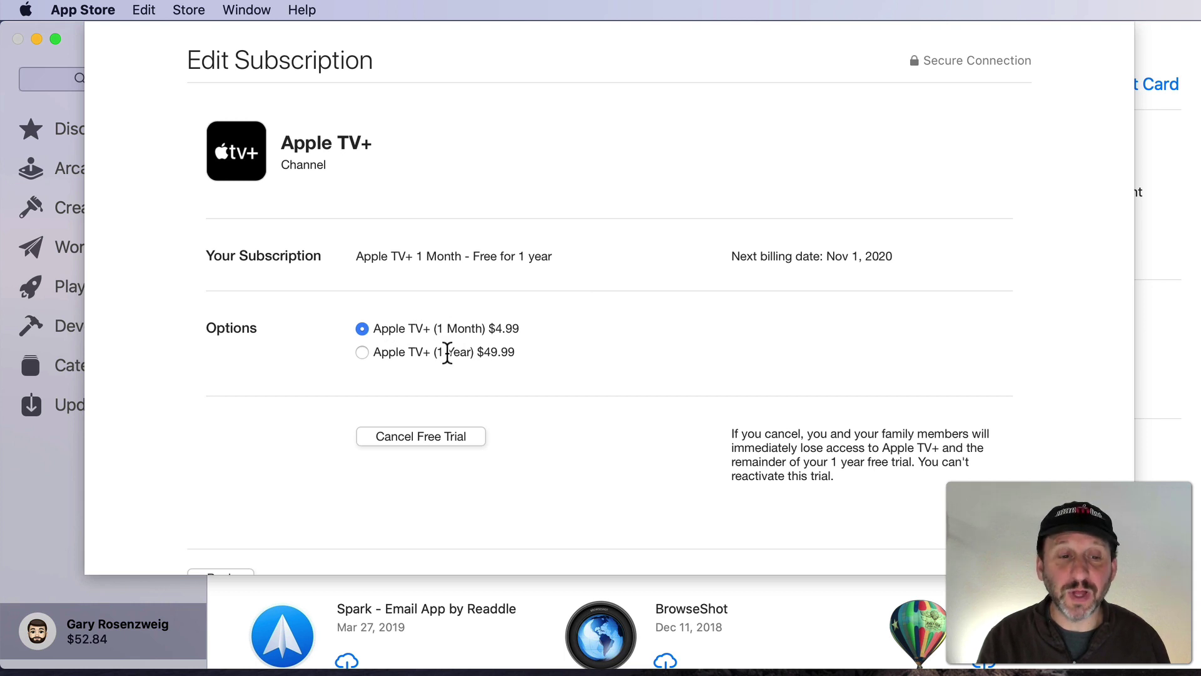
scroll(879, 250, down, 1)
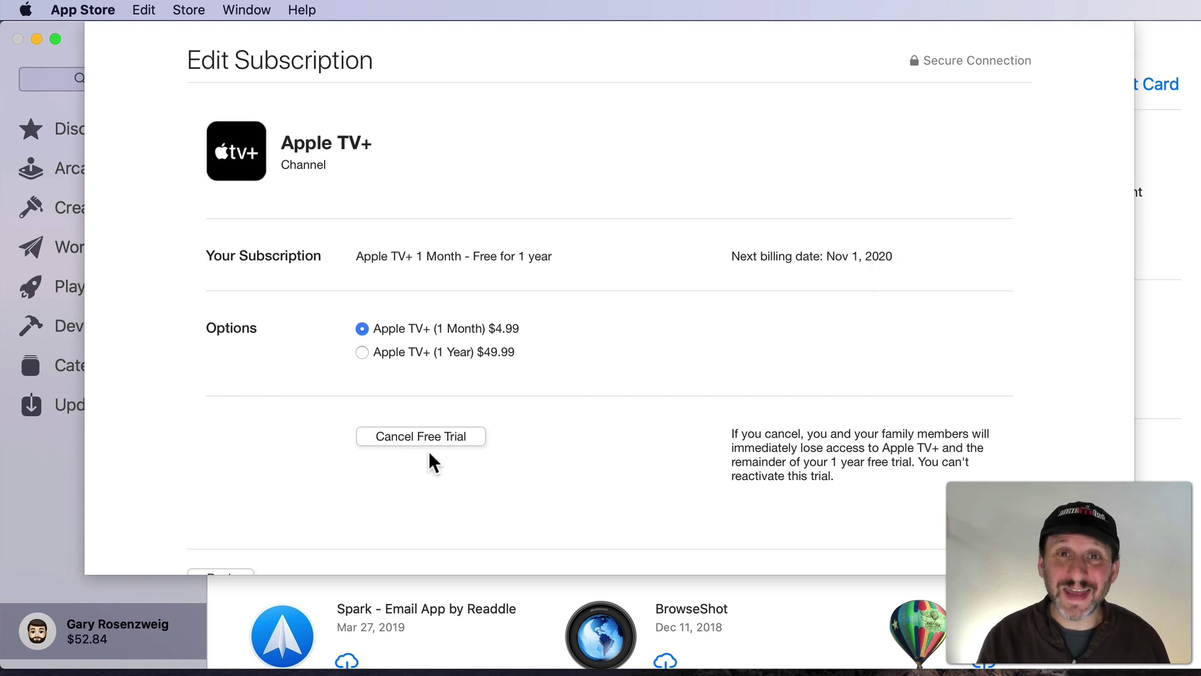
scroll(429, 455, down, 3)
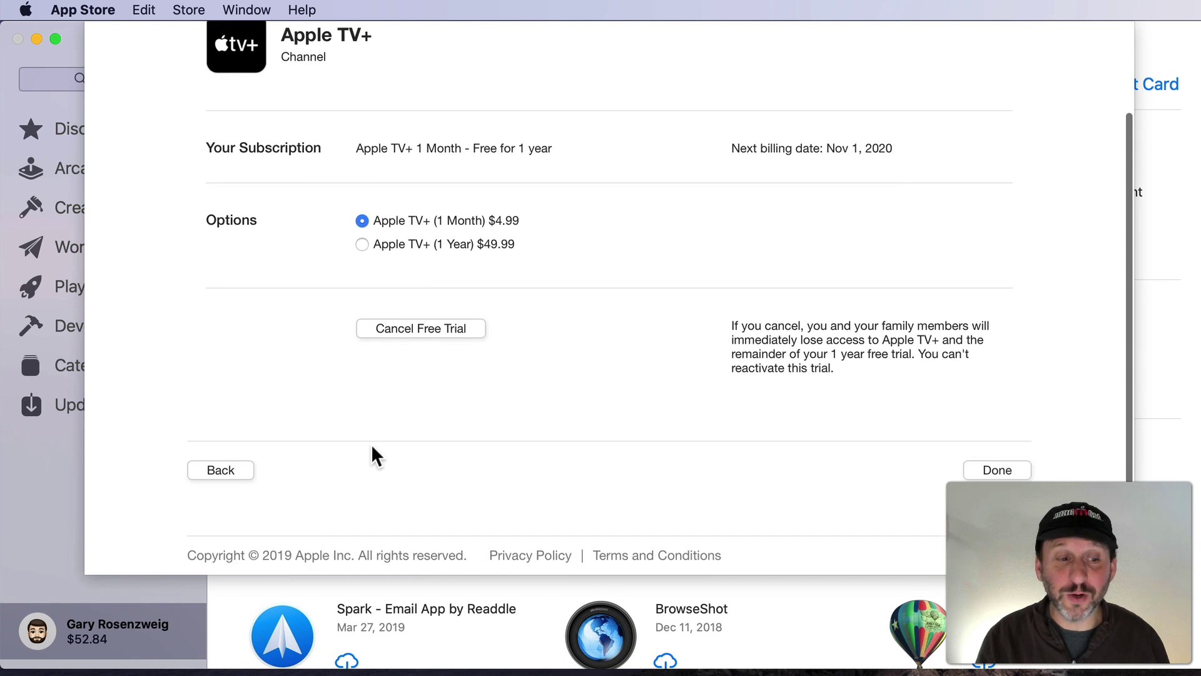
click(233, 473)
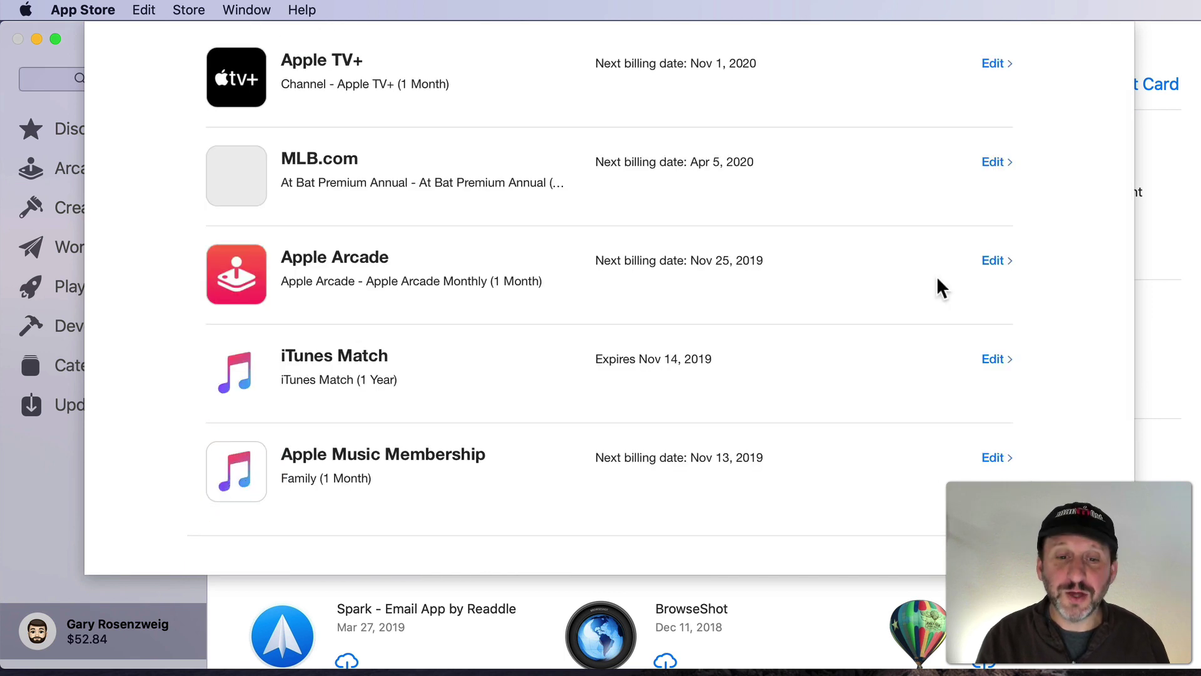
- Check Apple Arcade's edit page, then open the expired Apple News page with its $9.99 resubscribe offer
click(992, 261)
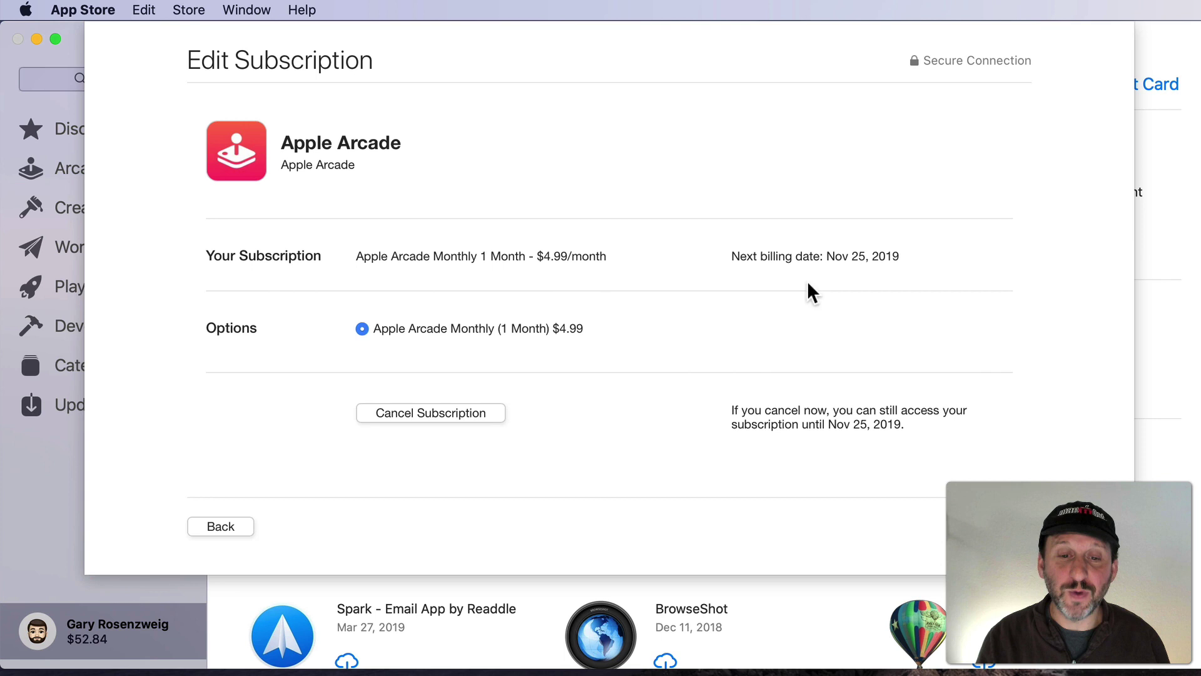
click(220, 526)
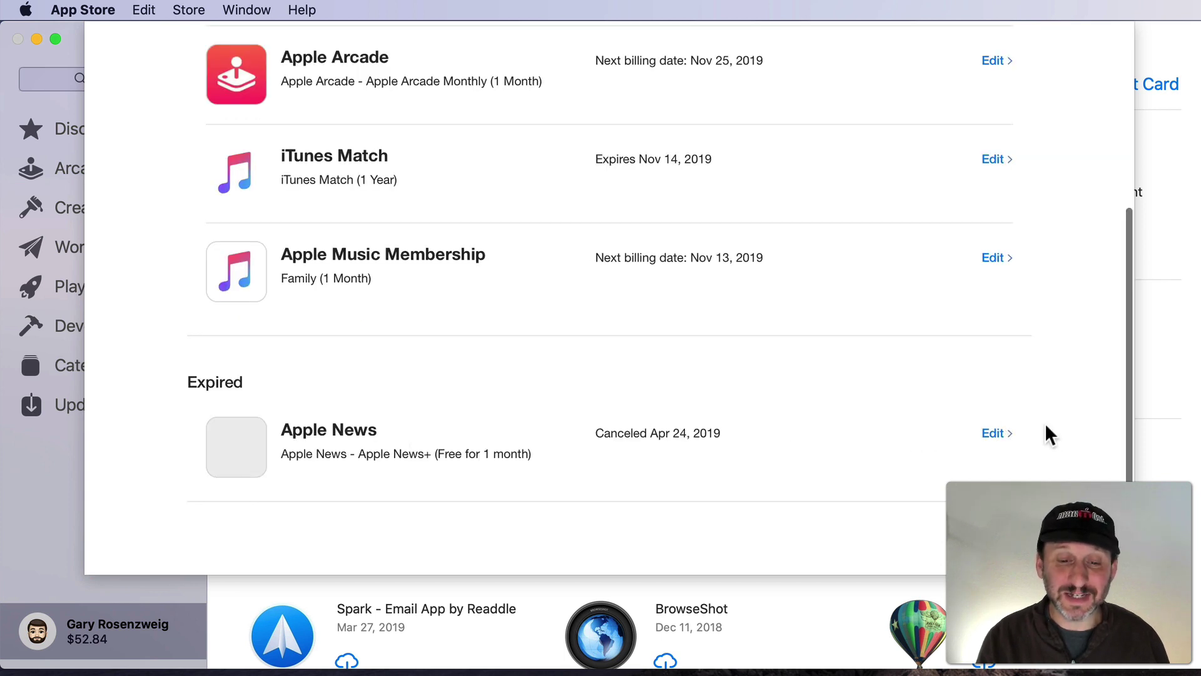
click(986, 437)
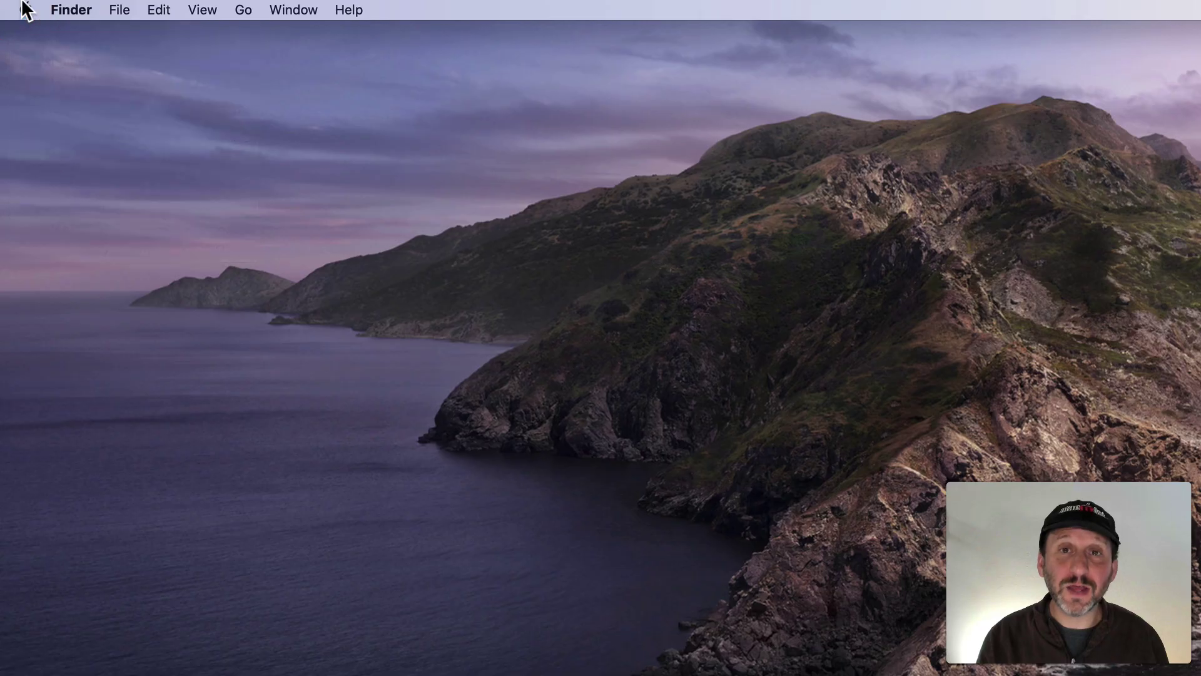
- In System Preferences, go to Apple ID's Media & Purchases and manage subscriptions in the App Store
click(26, 9)
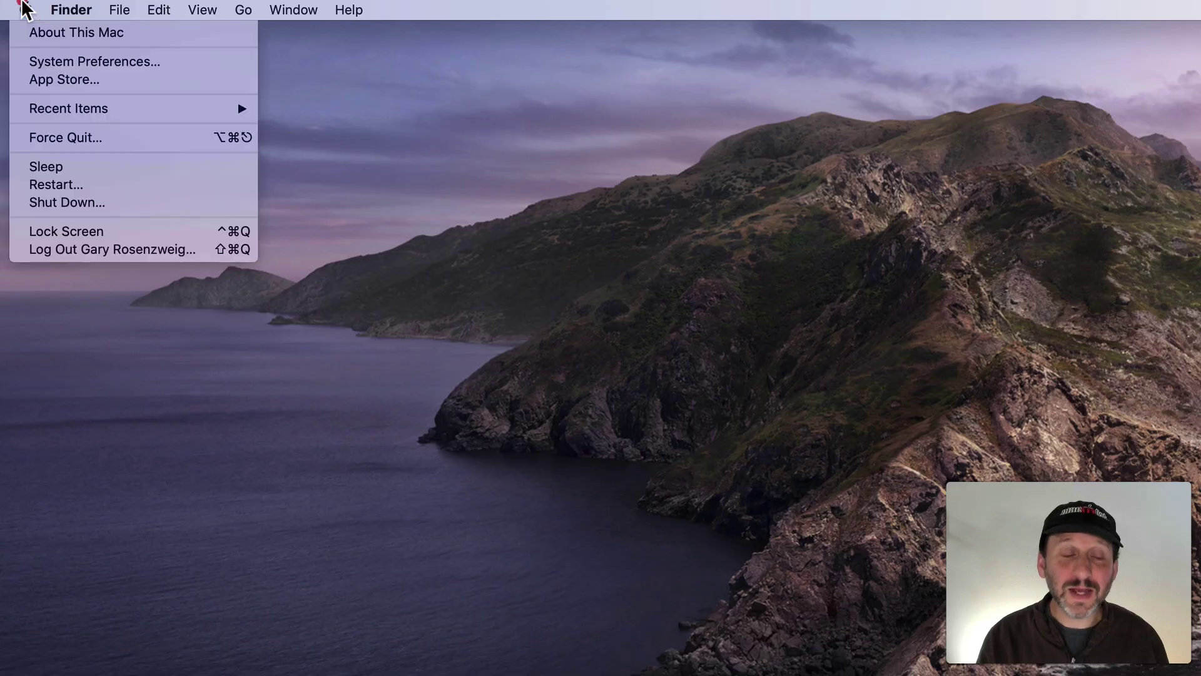
click(45, 69)
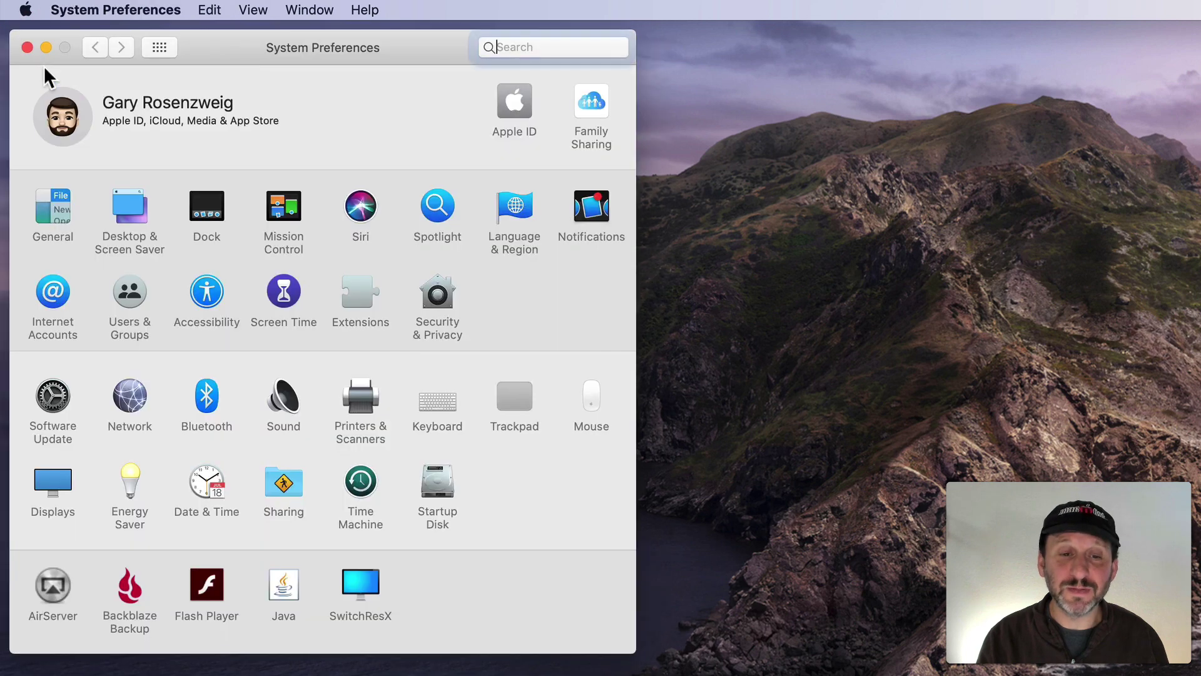
click(512, 106)
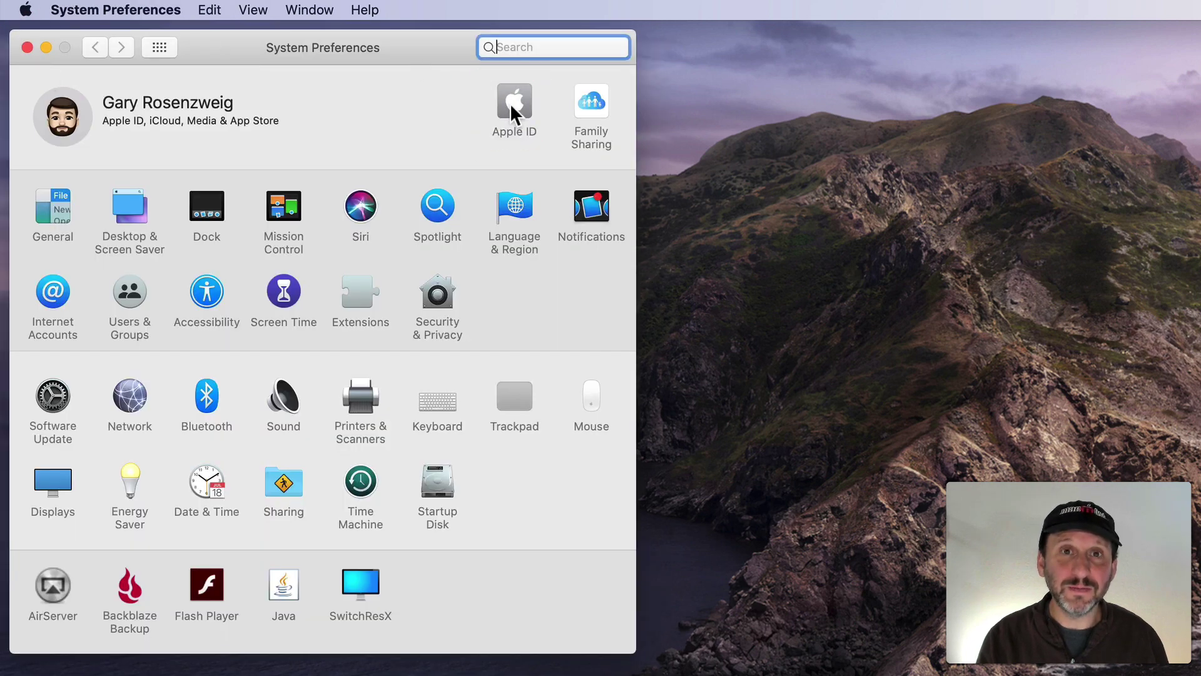
click(103, 447)
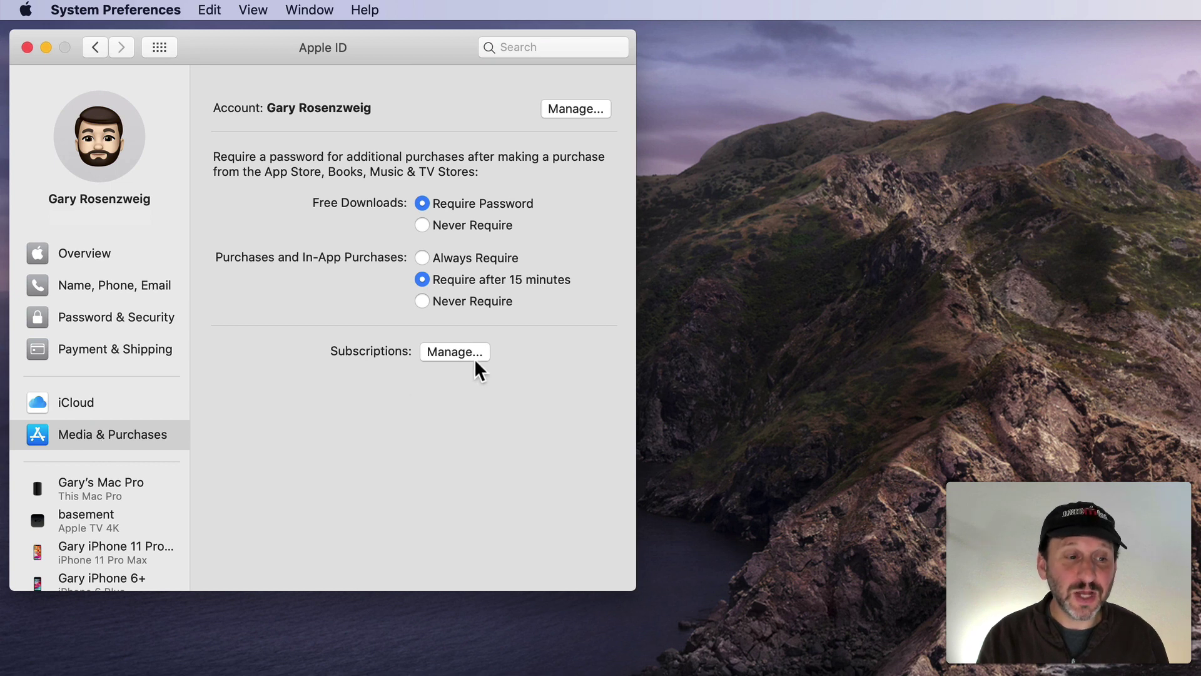
click(447, 356)
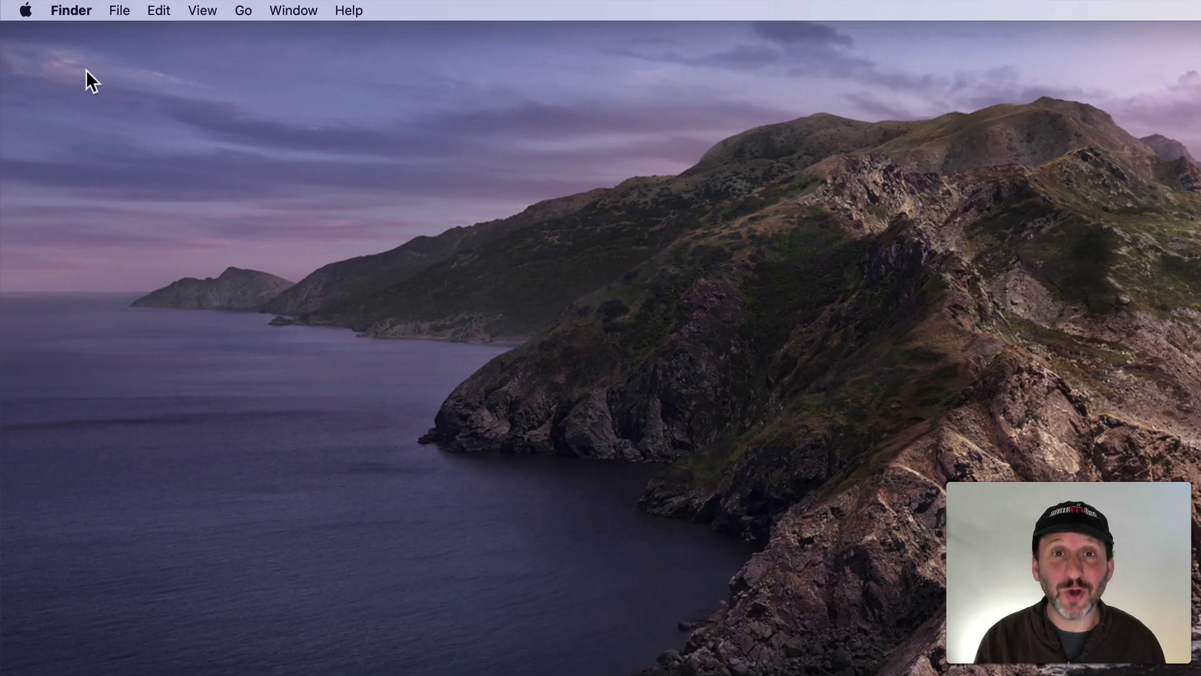
- Reopen System Preferences and bring up the iCloud Storage plan change options for the 200 GB plan
click(26, 12)
click(44, 62)
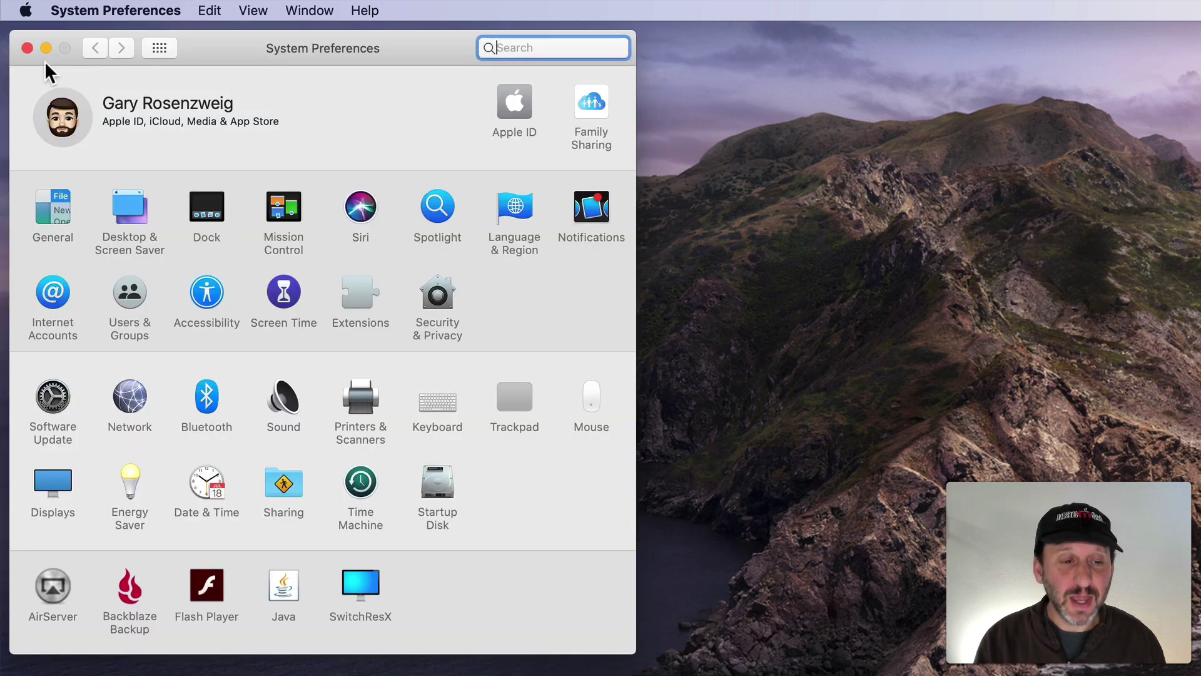
click(523, 89)
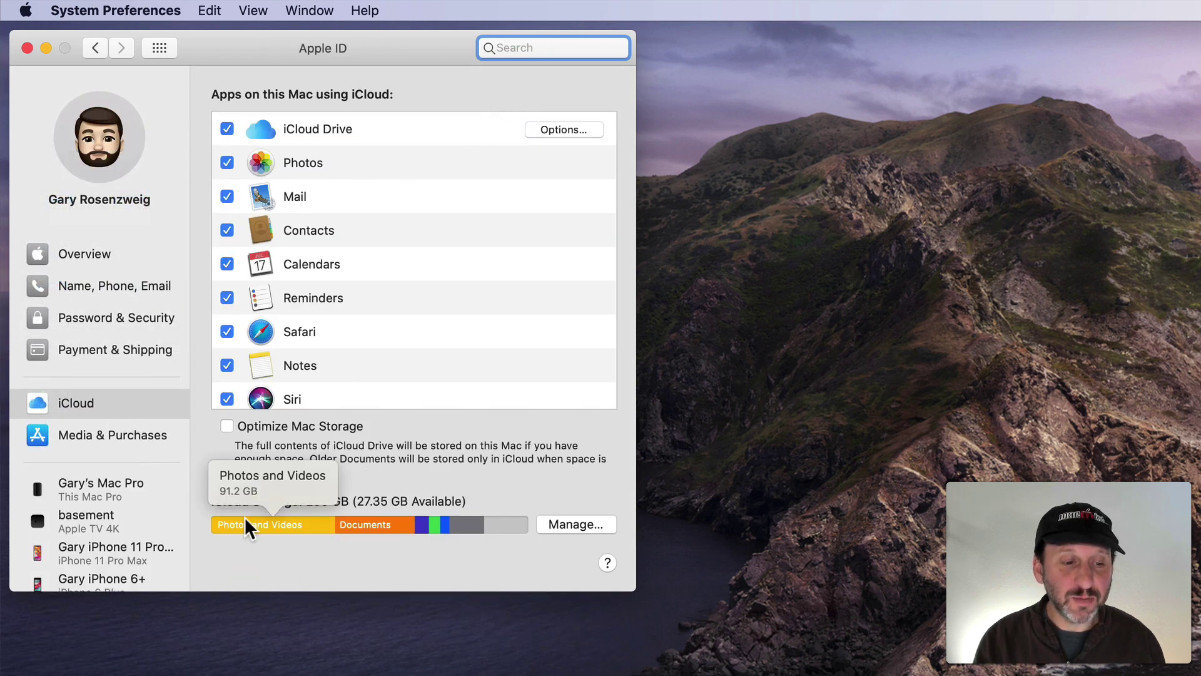
click(579, 525)
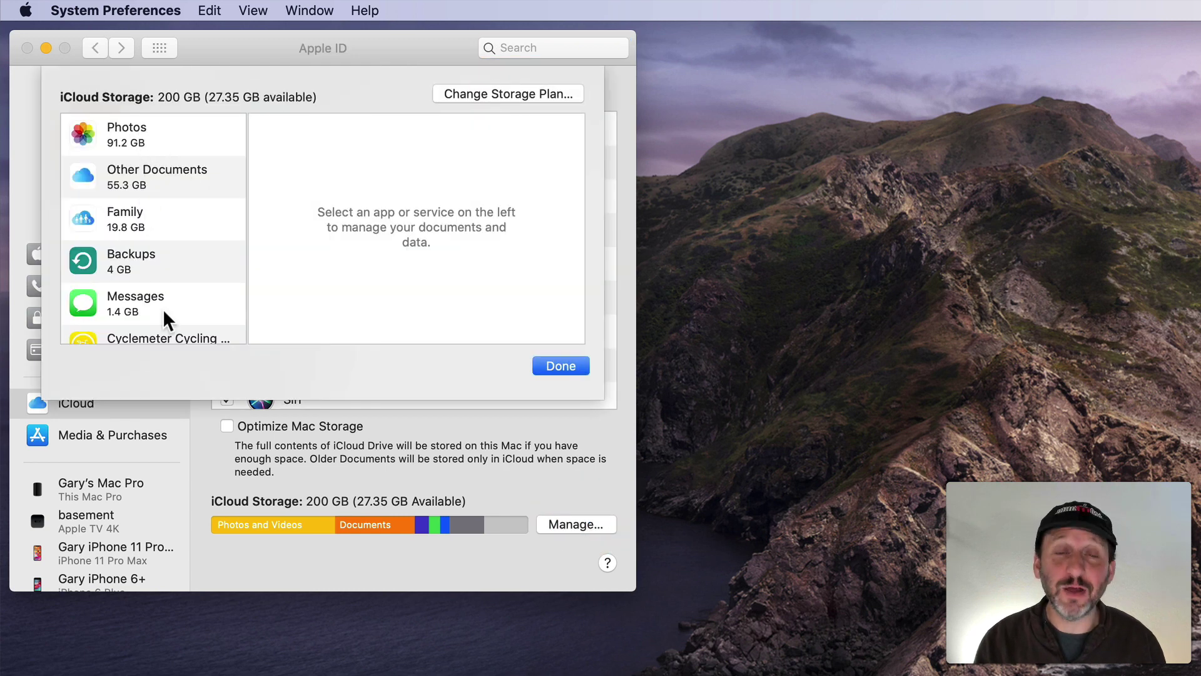
click(505, 93)
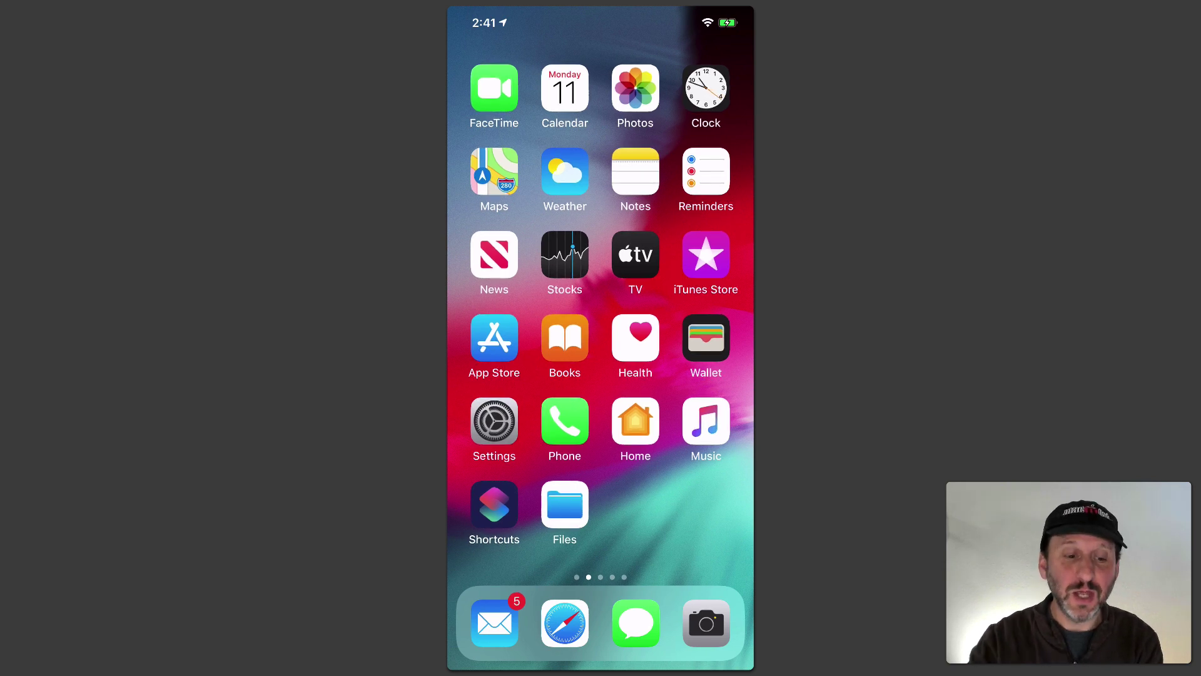
- On the iPhone, open the App Store account's Subscriptions list
click(495, 337)
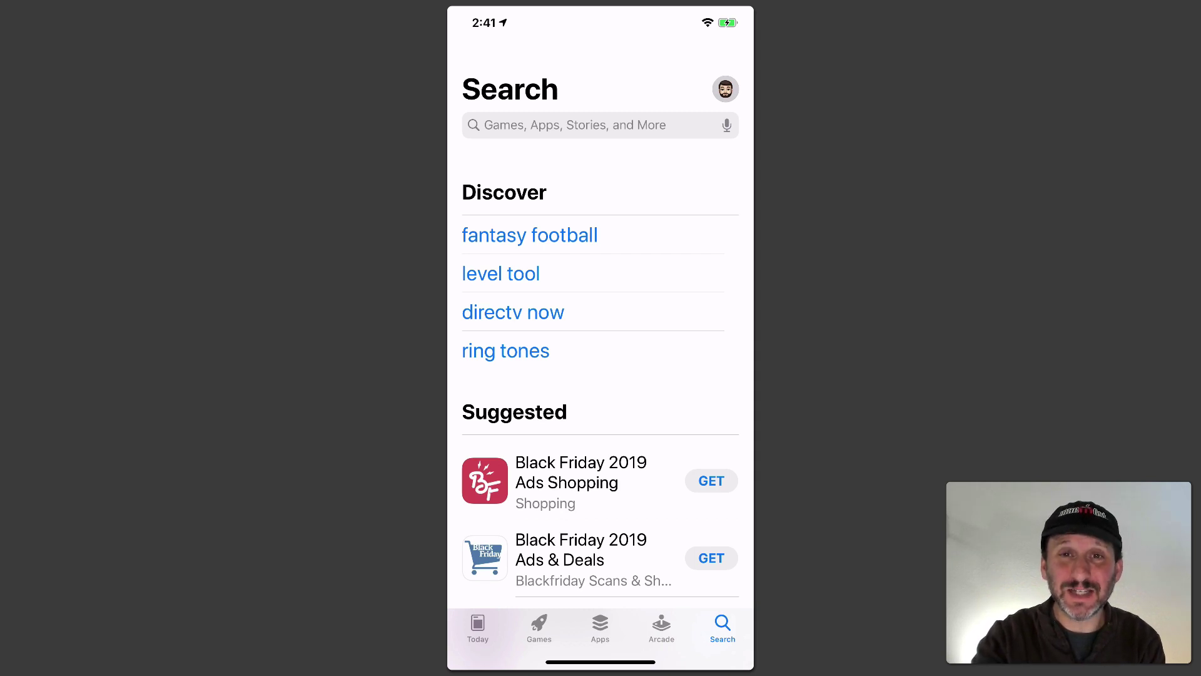
click(725, 89)
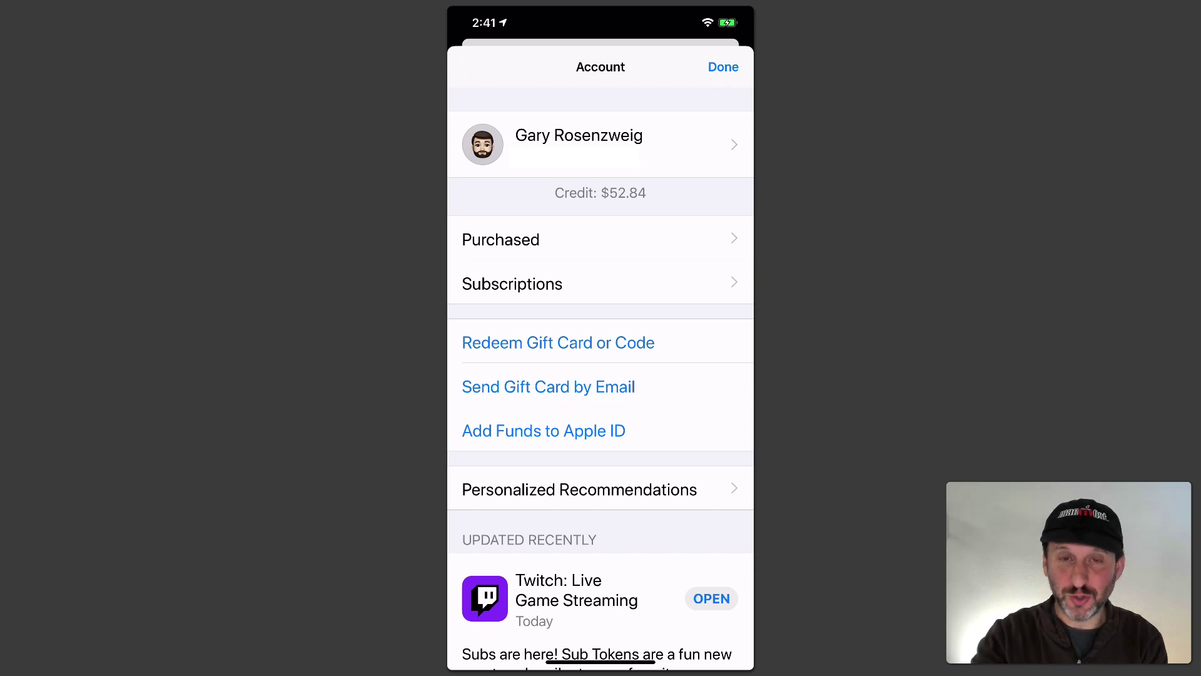
click(505, 284)
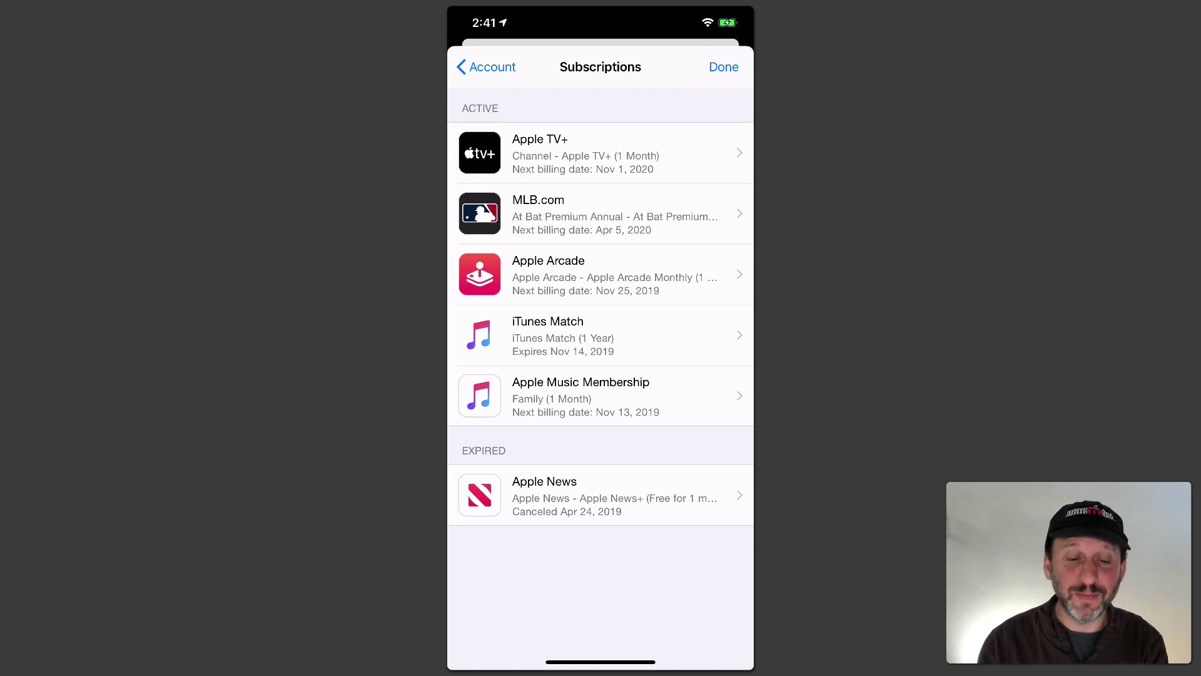
- Review the Apple TV+, Apple News and Apple Music Membership subscription pages, then return home
click(540, 155)
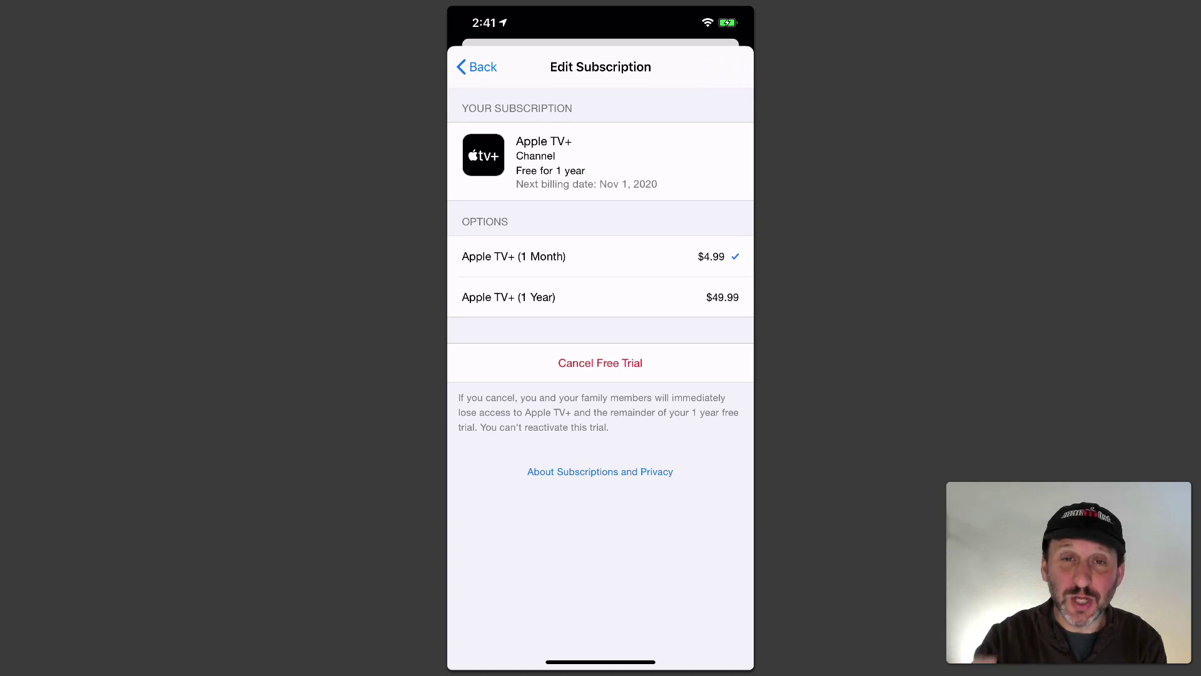
click(477, 67)
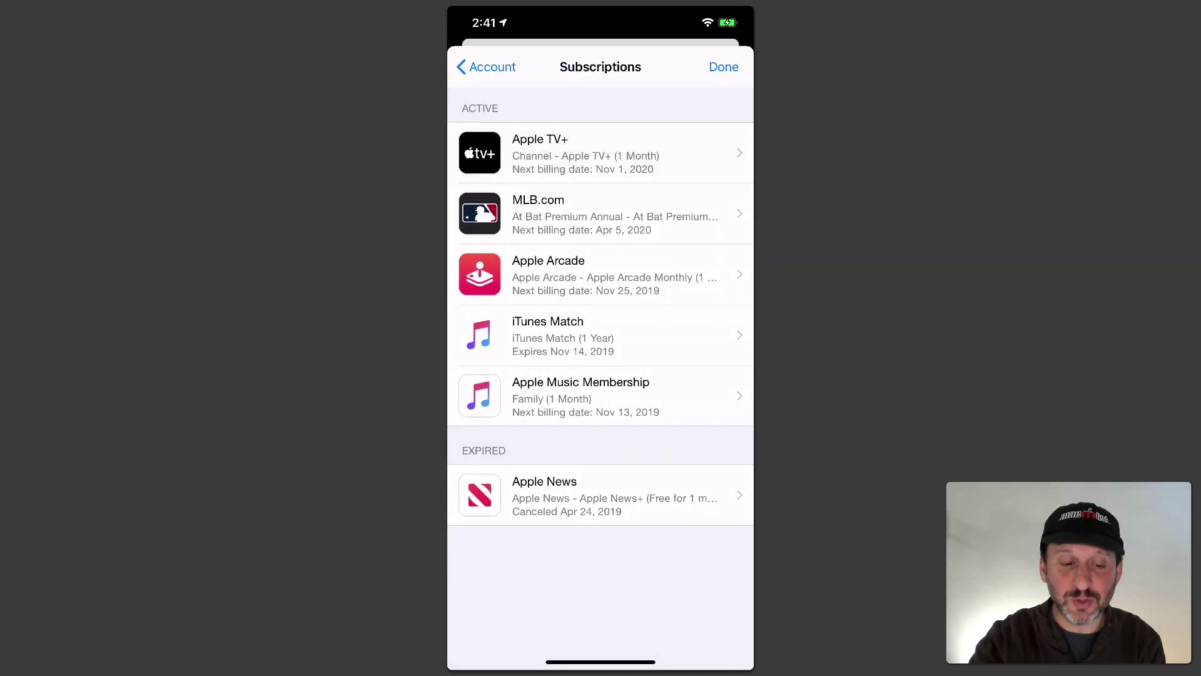
click(483, 498)
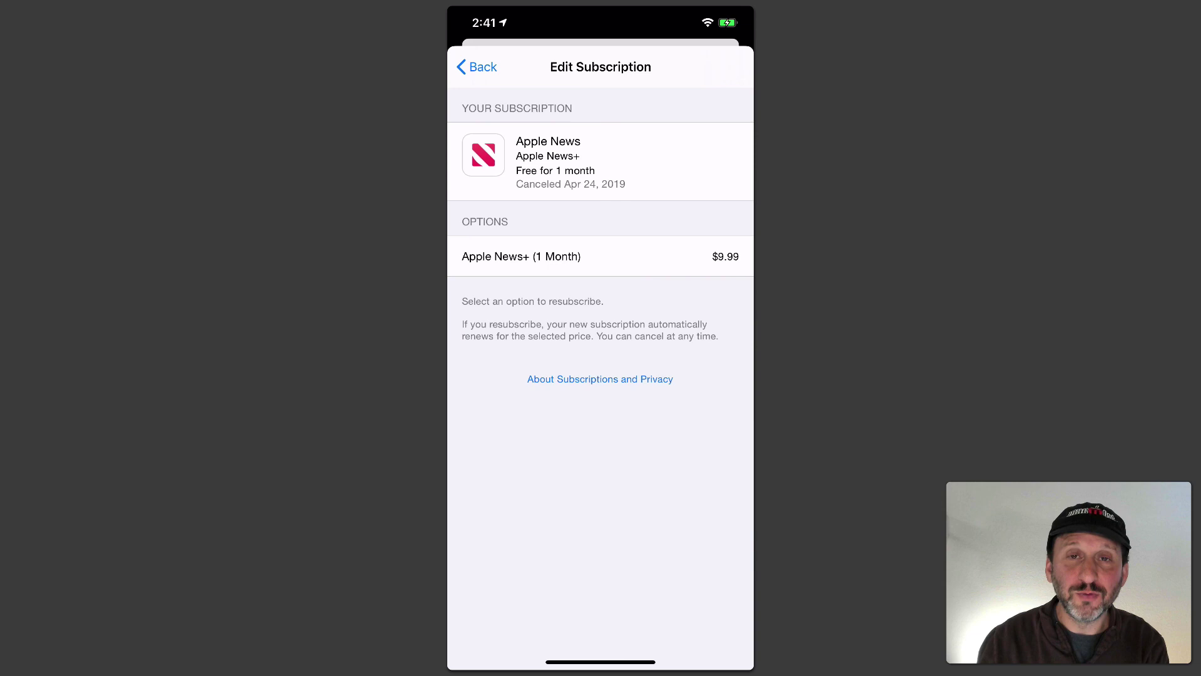
click(483, 67)
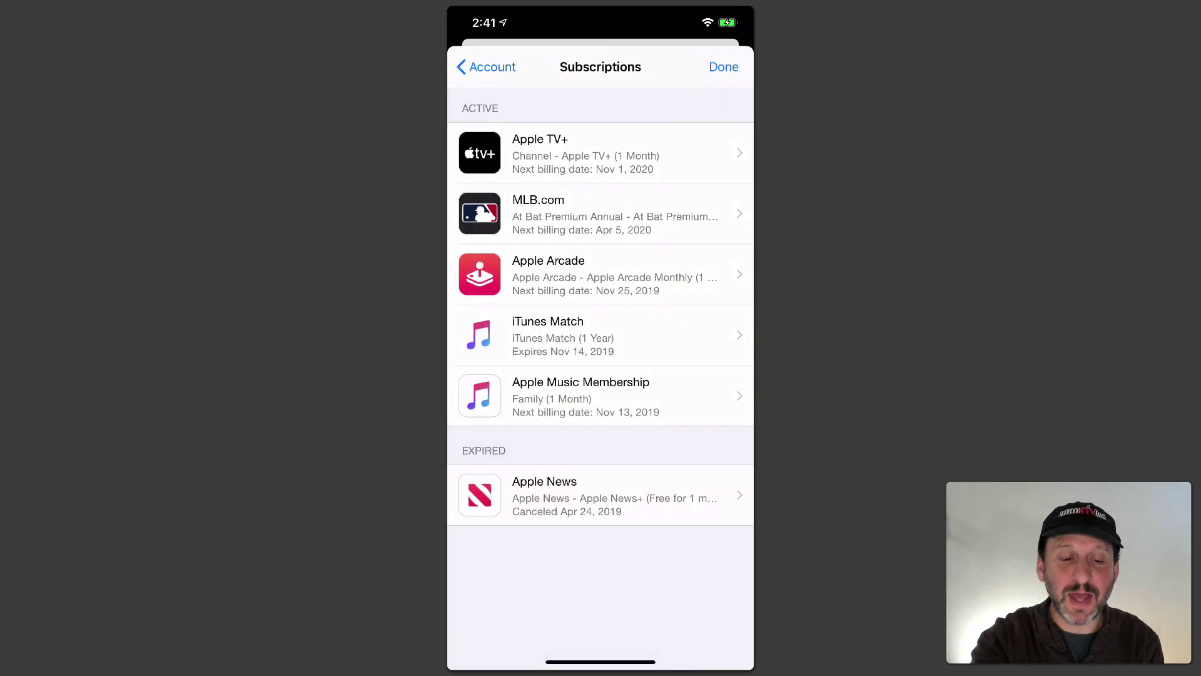
click(550, 394)
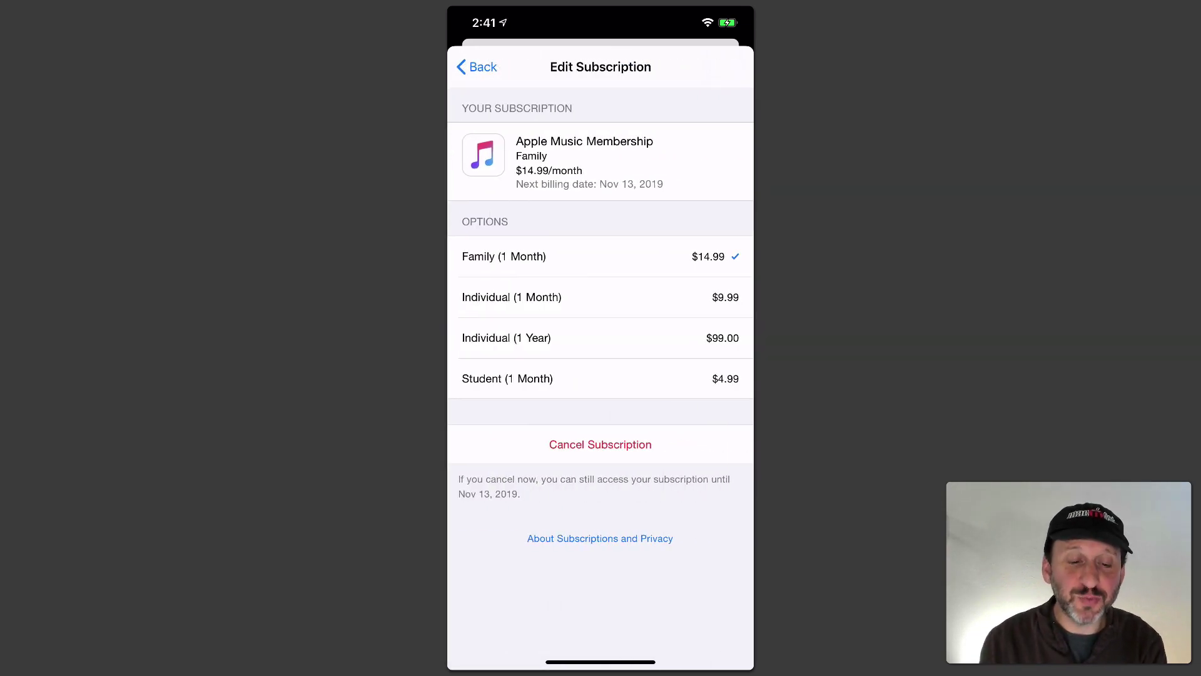
click(472, 67)
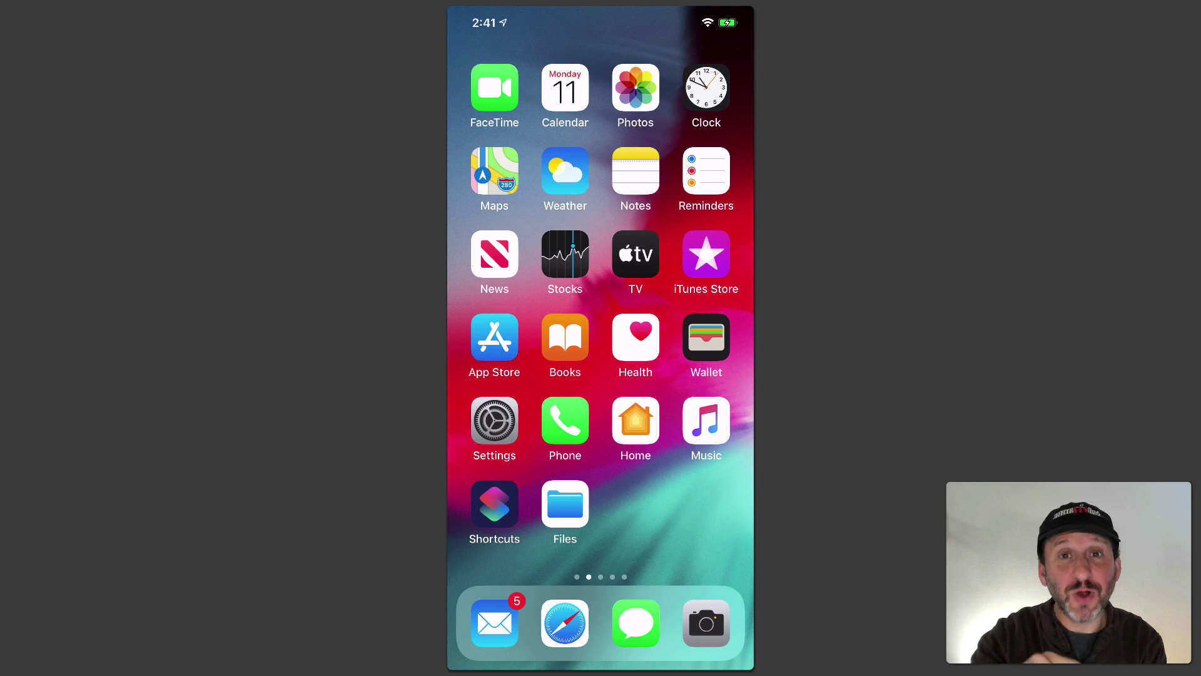
- In iOS Settings, open iCloud's storage plan options showing 200GB at $2.99 and 2TB at $9.99
click(494, 422)
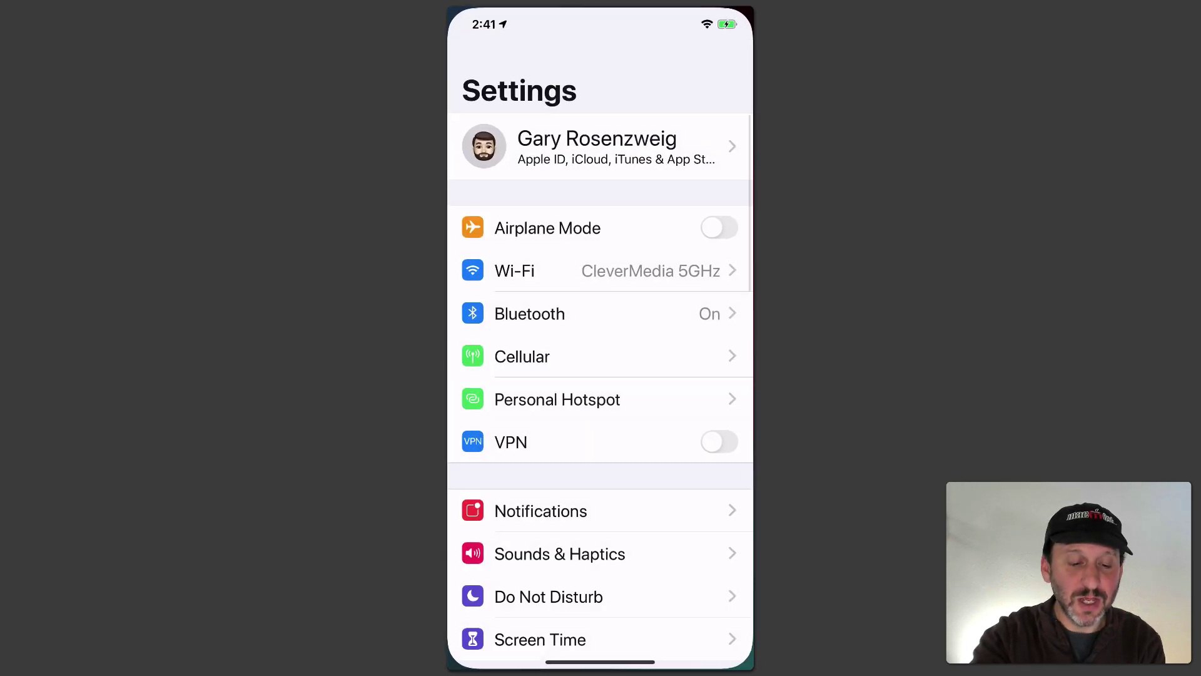
click(605, 143)
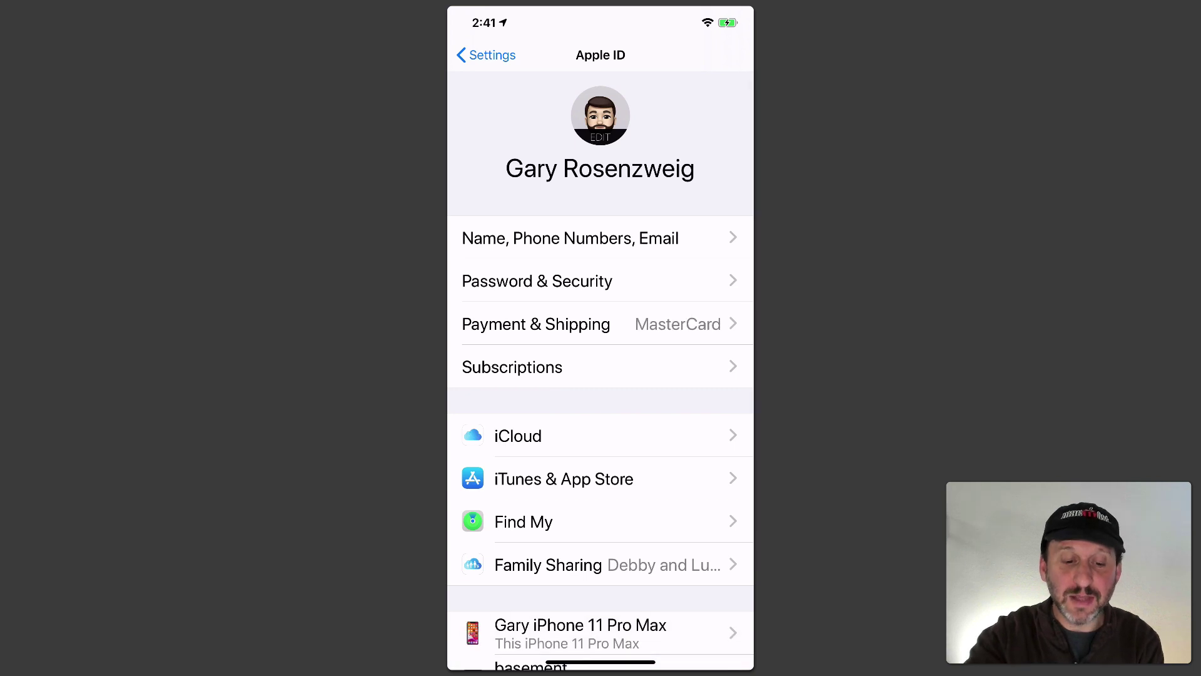
click(558, 434)
click(563, 235)
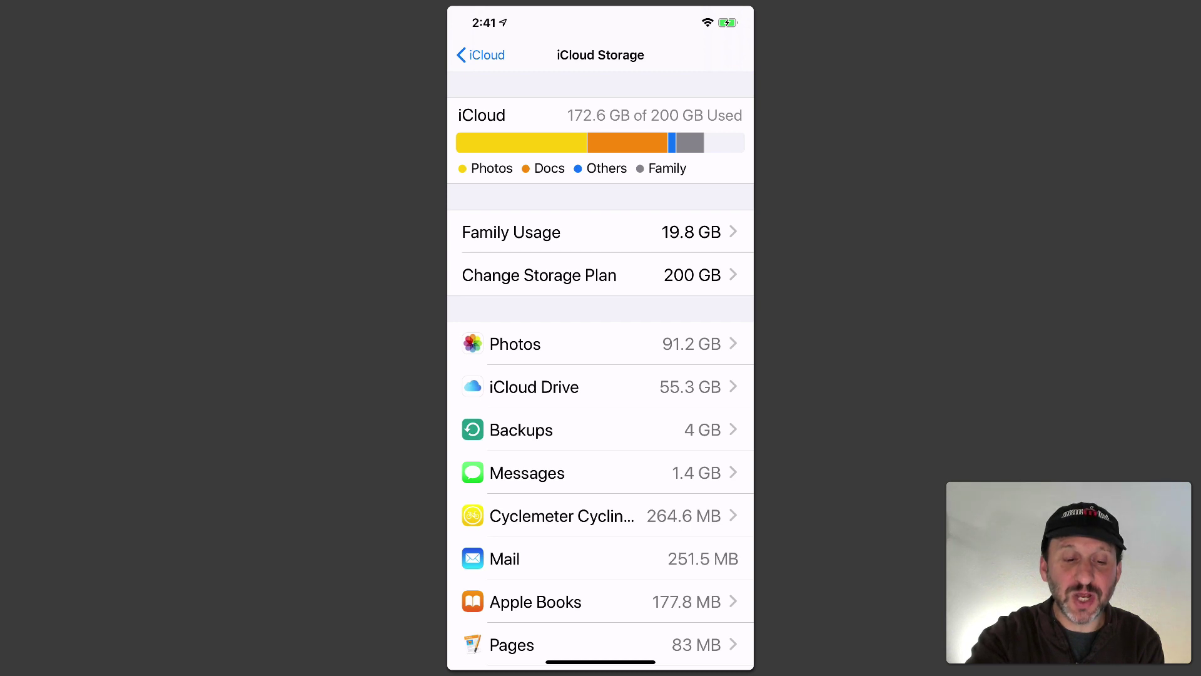
click(558, 273)
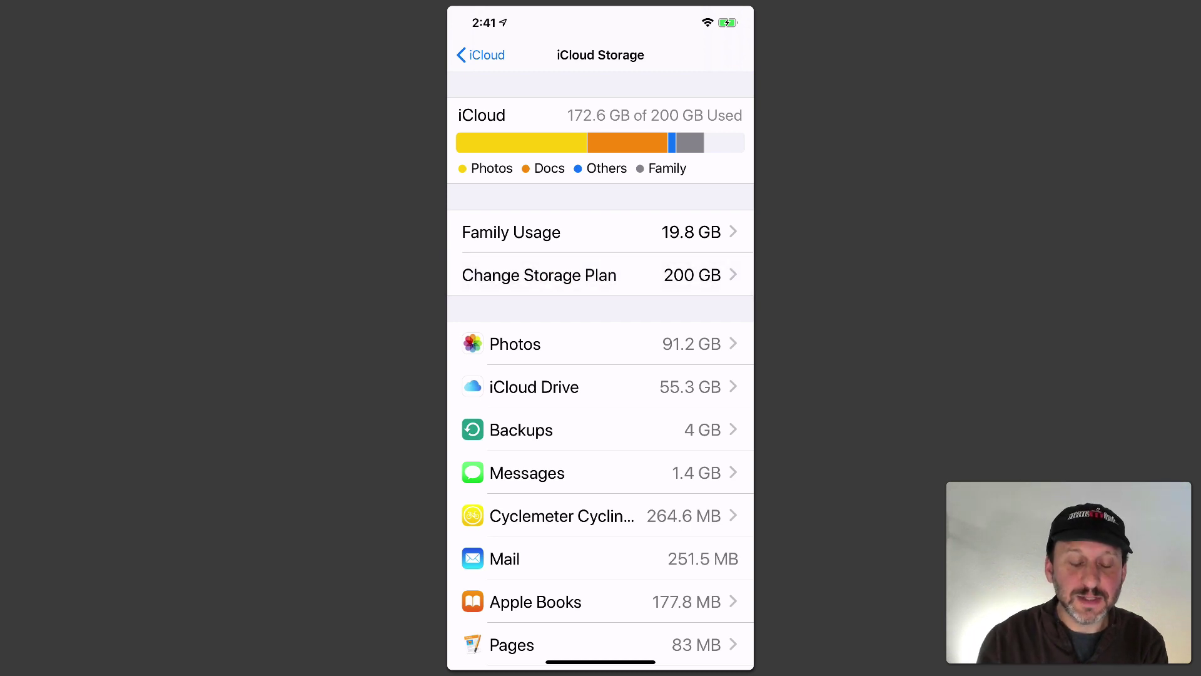